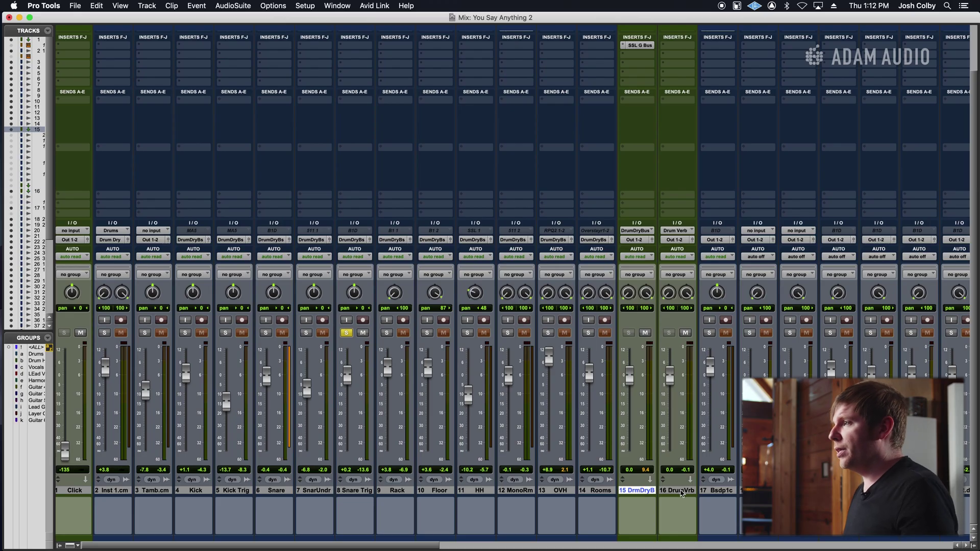
Select the Drum Verb track in the mixer.
{"action": "left_click", "coordinate": [678, 491]}
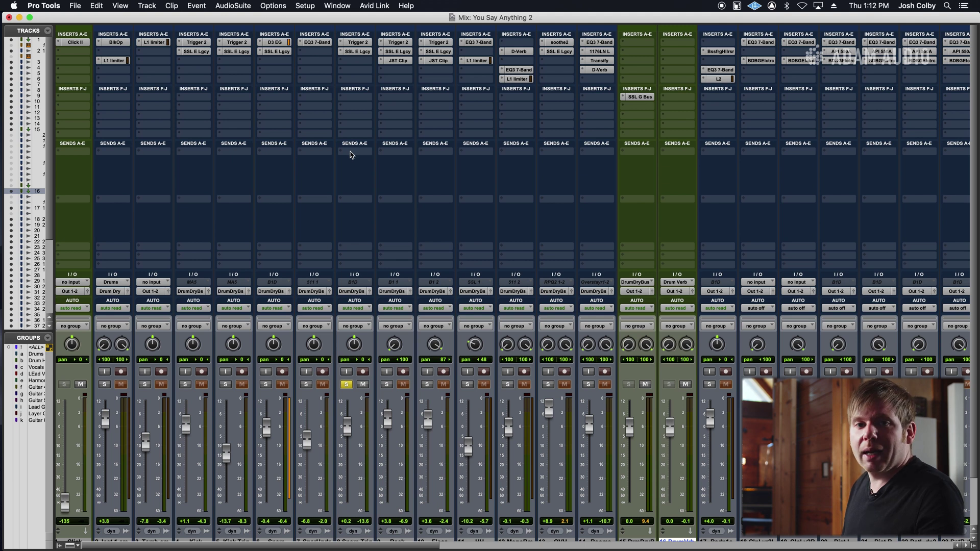
Set the Drum Verb aux track's input to no input.
{"action": "left_click", "coordinate": [350, 152]}
{"action": "mouse_move", "coordinate": [350, 151]}
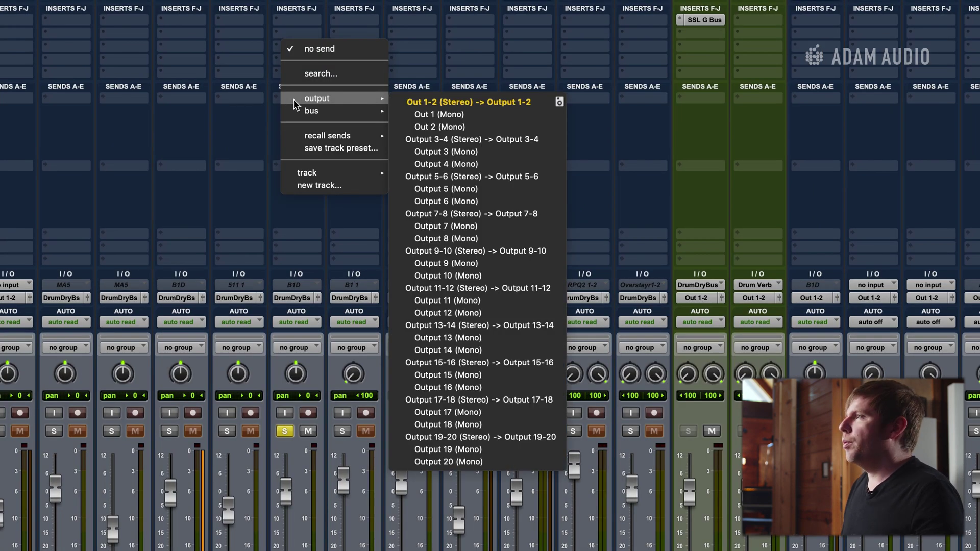
{"action": "left_click", "coordinate": [547, 136]}
{"action": "left_click", "coordinate": [758, 285]}
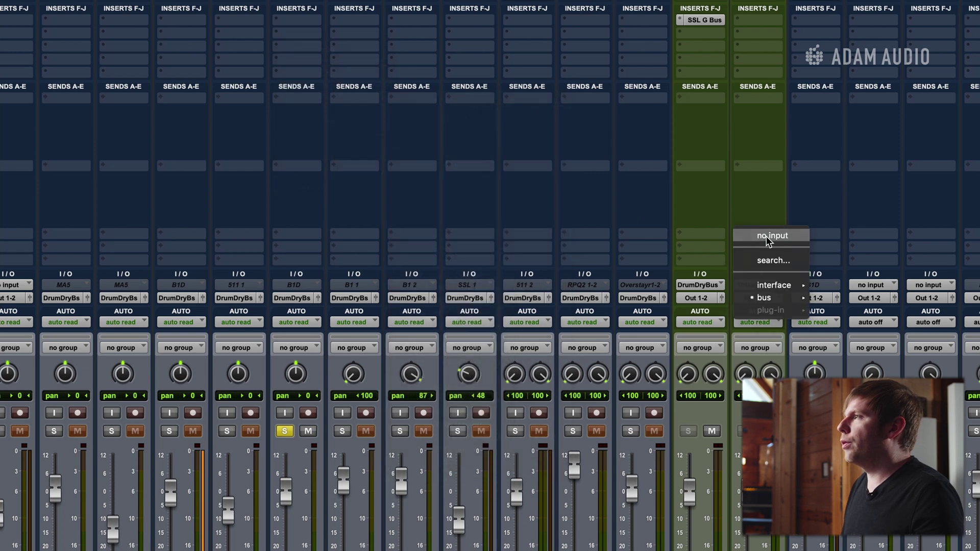
{"action": "left_click", "coordinate": [769, 237]}
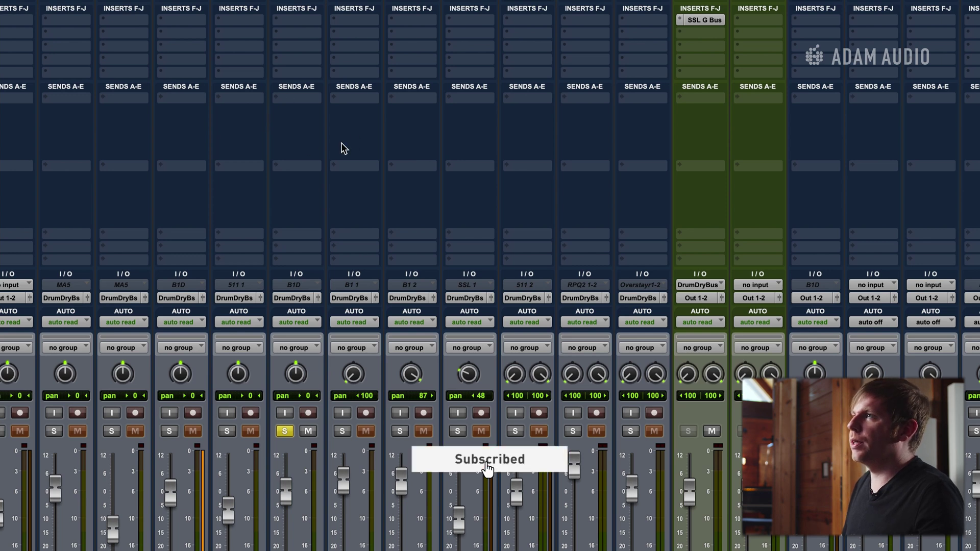
Assign Snare Trig's Send A to the Drum Verb (Stereo) track.
{"action": "left_click", "coordinate": [307, 130]}
{"action": "mouse_move", "coordinate": [302, 115]}
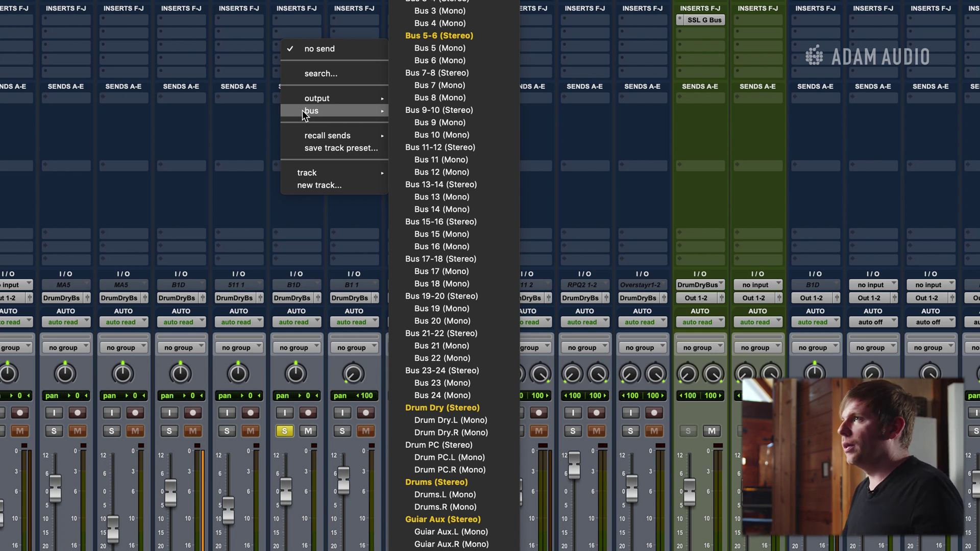
{"action": "mouse_move", "coordinate": [323, 169]}
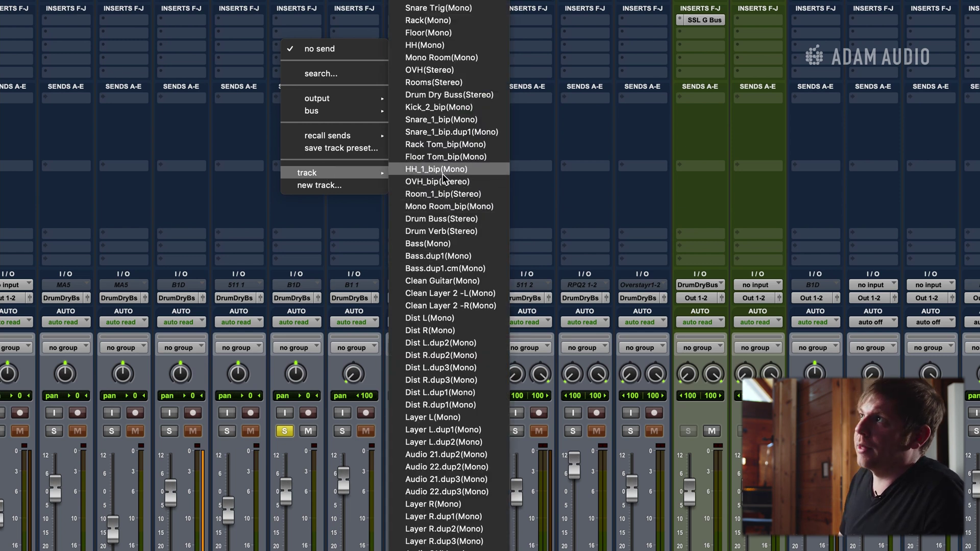
{"action": "left_click", "coordinate": [441, 232]}
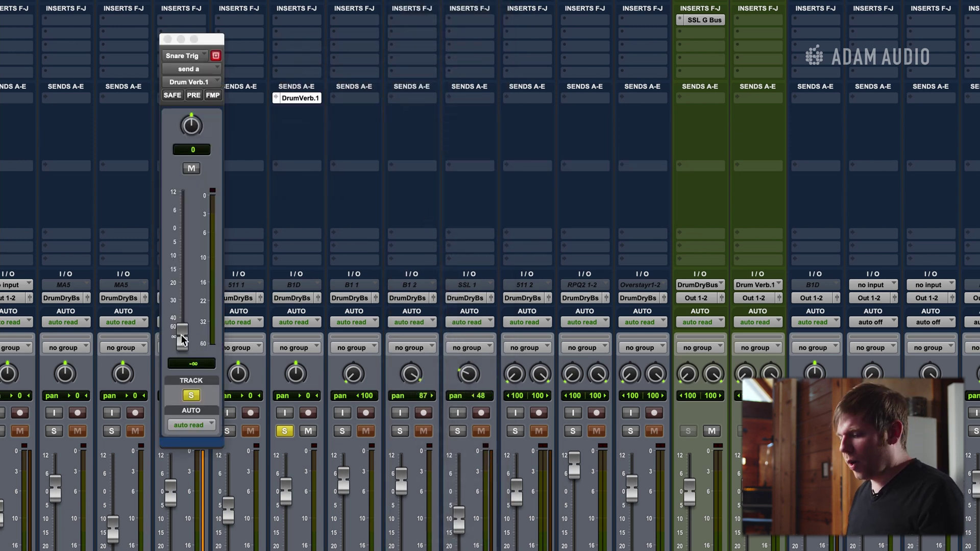
Reset the Snare Trig send to Drum Verb.1 from -∞ to 0.0 dB.
{"action": "left_click", "coordinate": [184, 337]}
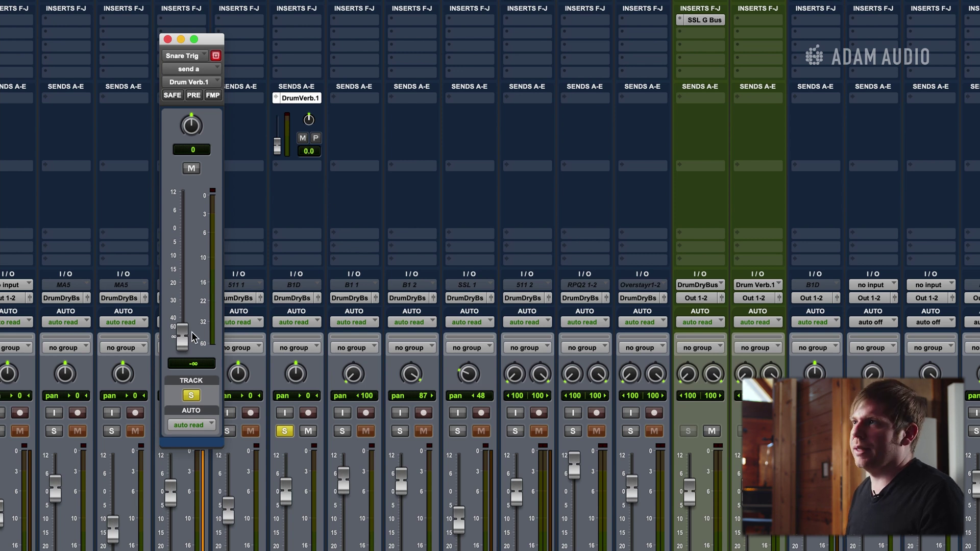
{"action": "left_click", "coordinate": [179, 340], "text": "alt"}
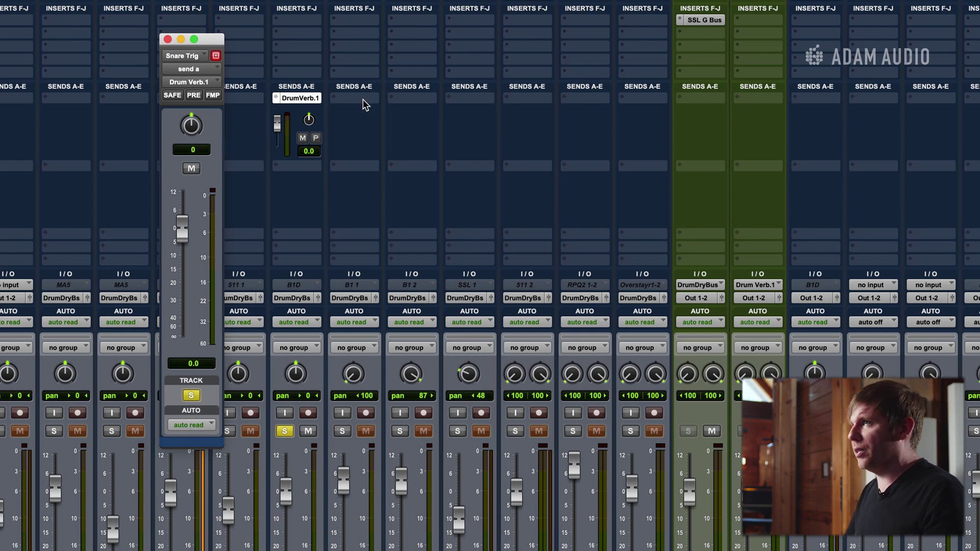
Make the Snare Trig send pre-fader and pull the snare track's volume down.
{"action": "left_click_drag", "start_coordinate": [213, 39], "coordinate": [430, 45]}
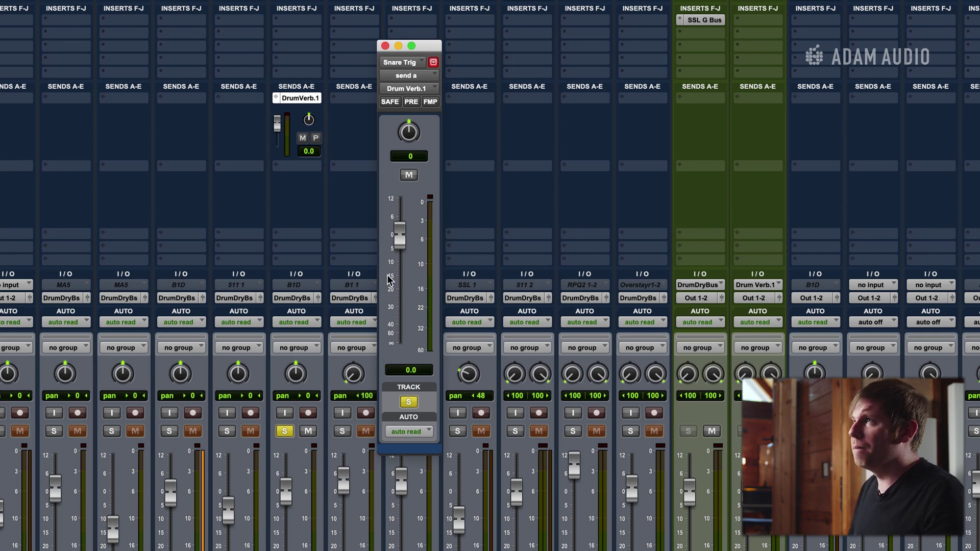
{"action": "left_click_drag", "start_coordinate": [428, 44], "coordinate": [221, 50]}
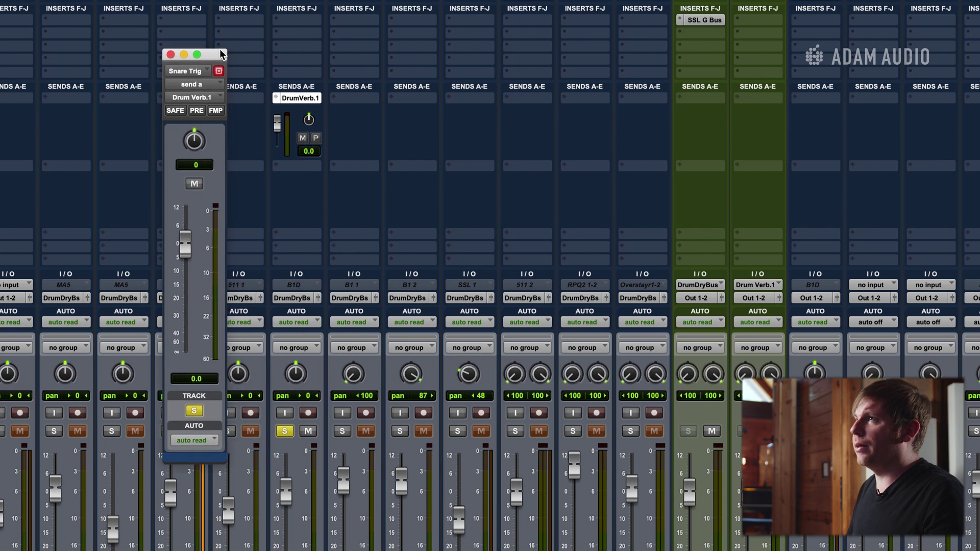
{"action": "left_click", "coordinate": [197, 111]}
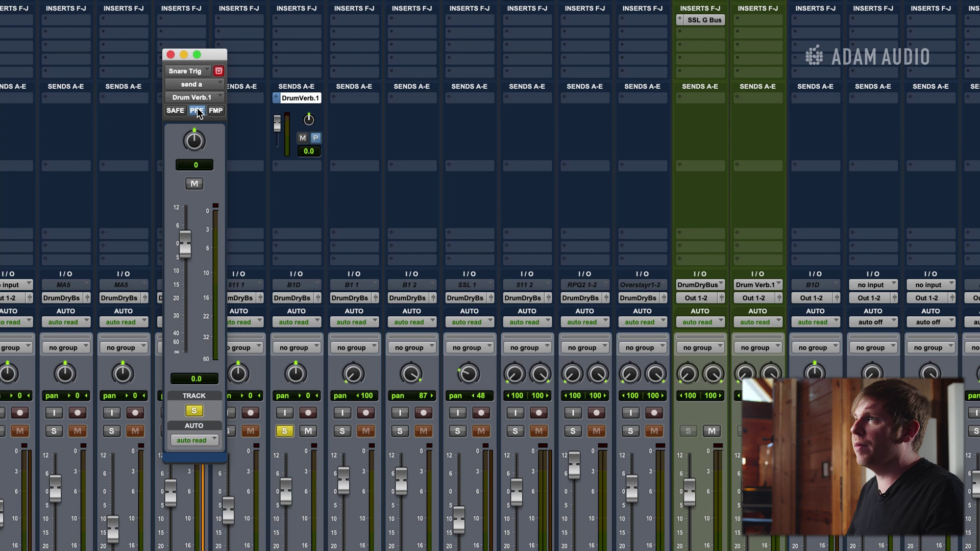
{"action": "mouse_move", "coordinate": [186, 248]}
{"action": "left_mouse_down"}
{"action": "mouse_move", "coordinate": [186, 214]}
{"action": "mouse_move", "coordinate": [185, 352]}
{"action": "mouse_move", "coordinate": [185, 214]}
{"action": "mouse_move", "coordinate": [185, 249]}
{"action": "left_mouse_up"}
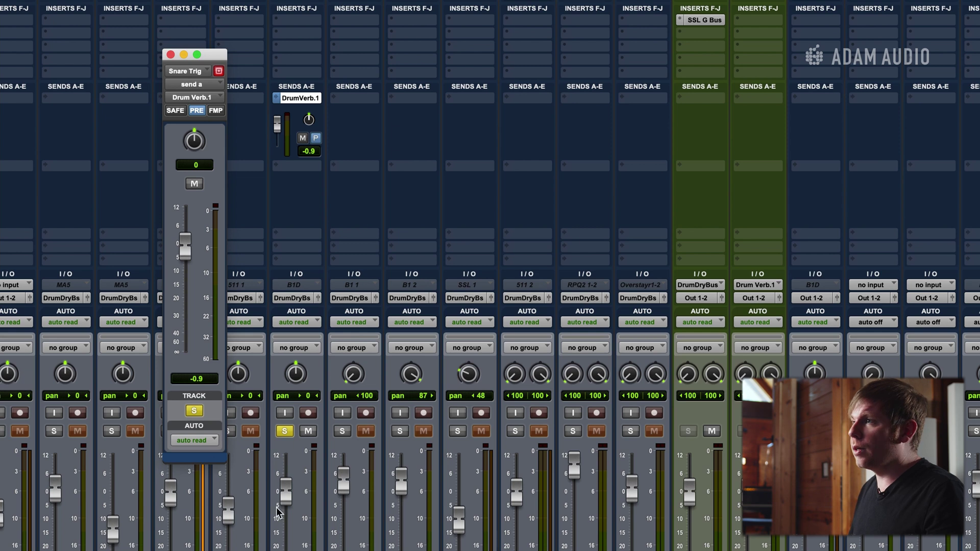
{"action": "mouse_move", "coordinate": [286, 493]}
{"action": "left_mouse_down"}
{"action": "mouse_move", "coordinate": [286, 534]}
{"action": "mouse_move", "coordinate": [288, 484]}
{"action": "left_mouse_up"}
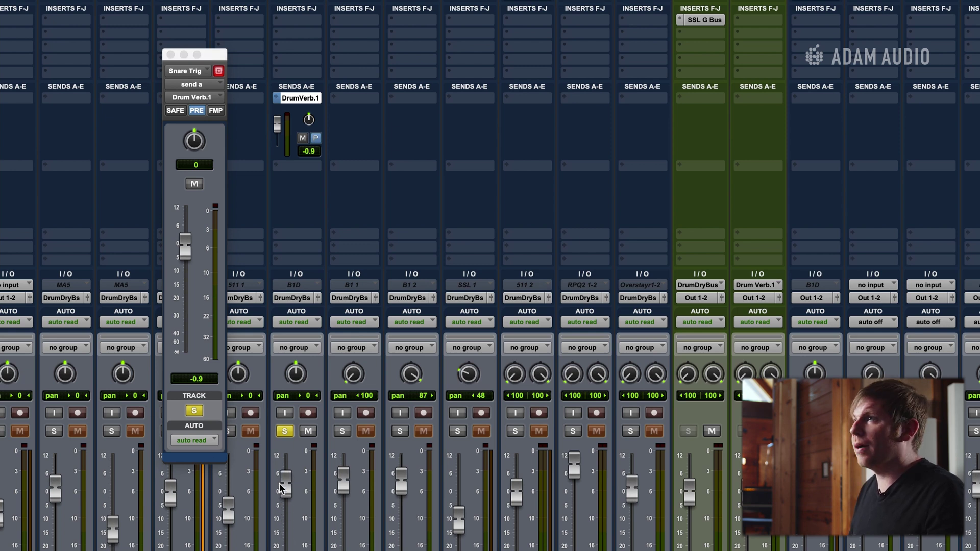
Return the send to post-fader at 0.0 dB and lower the snare volume about 5 dB.
{"action": "left_click", "coordinate": [197, 113]}
{"action": "left_click", "coordinate": [197, 113]}
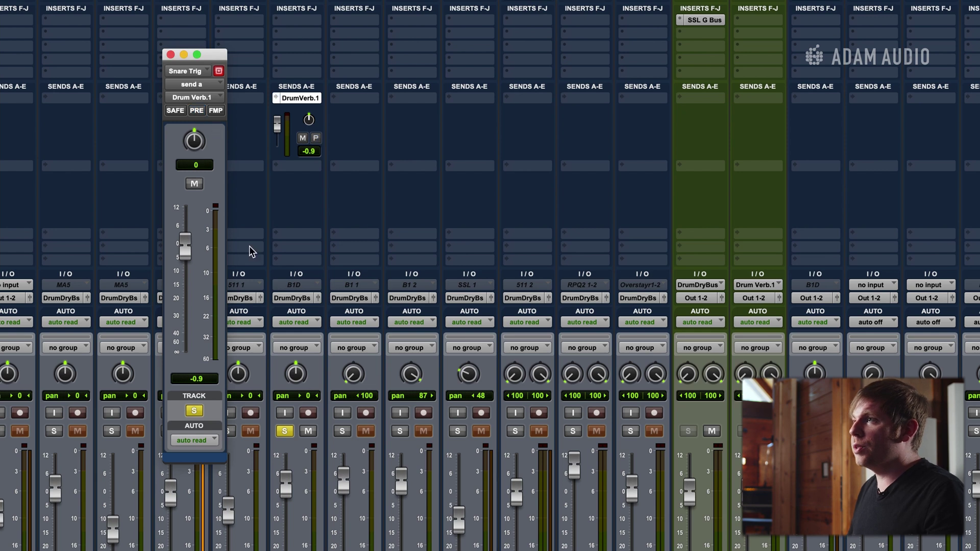
{"action": "left_click", "coordinate": [187, 250], "text": "alt"}
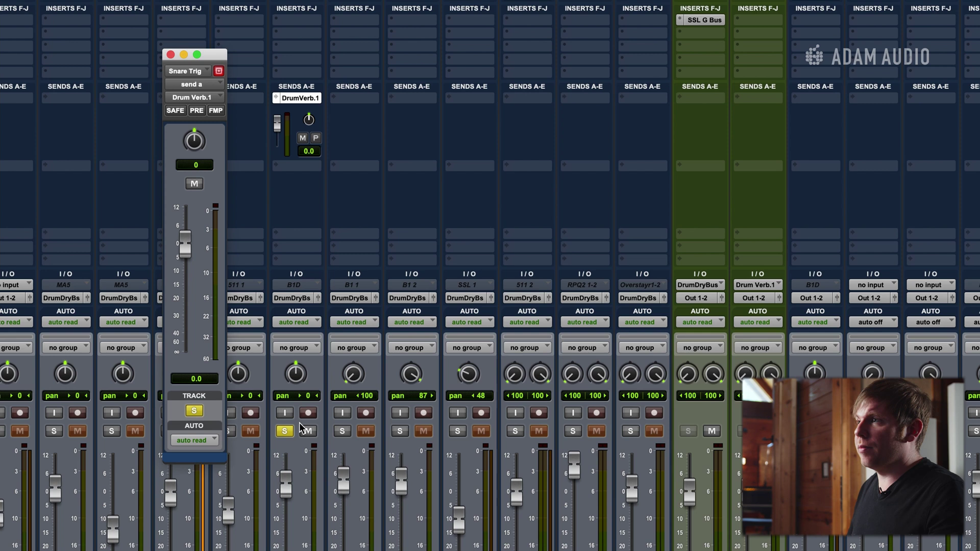
{"action": "left_click", "coordinate": [286, 485]}
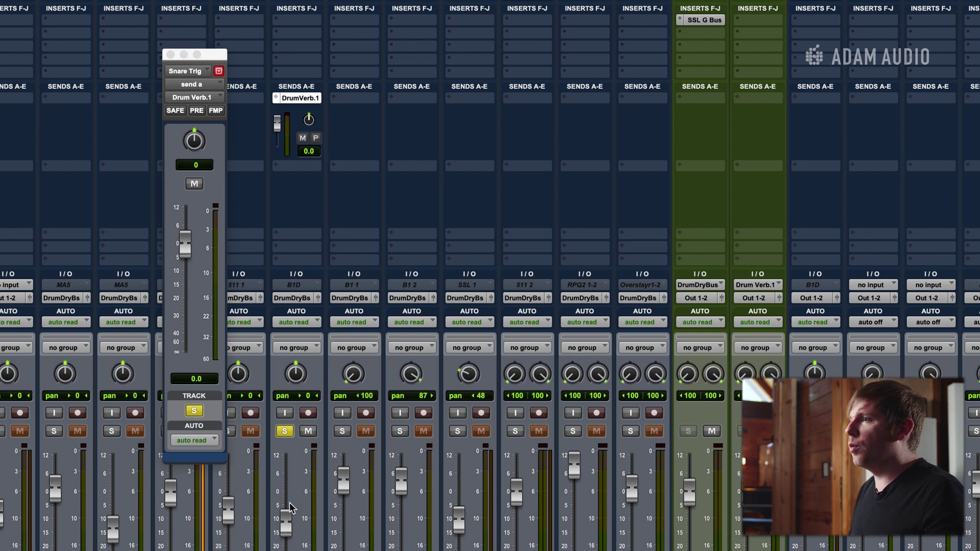
{"action": "left_click_drag", "start_coordinate": [289, 482], "coordinate": [287, 515]}
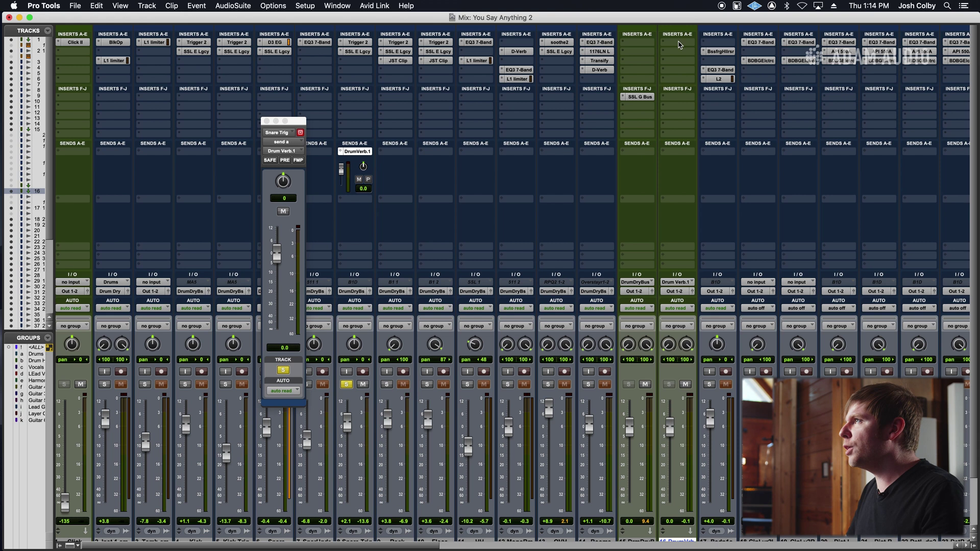
Insert the multichannel Reverb D-Verb (stereo) plug-in on the Drum Verb aux.
{"action": "left_click", "coordinate": [680, 45]}
{"action": "mouse_move", "coordinate": [714, 42]}
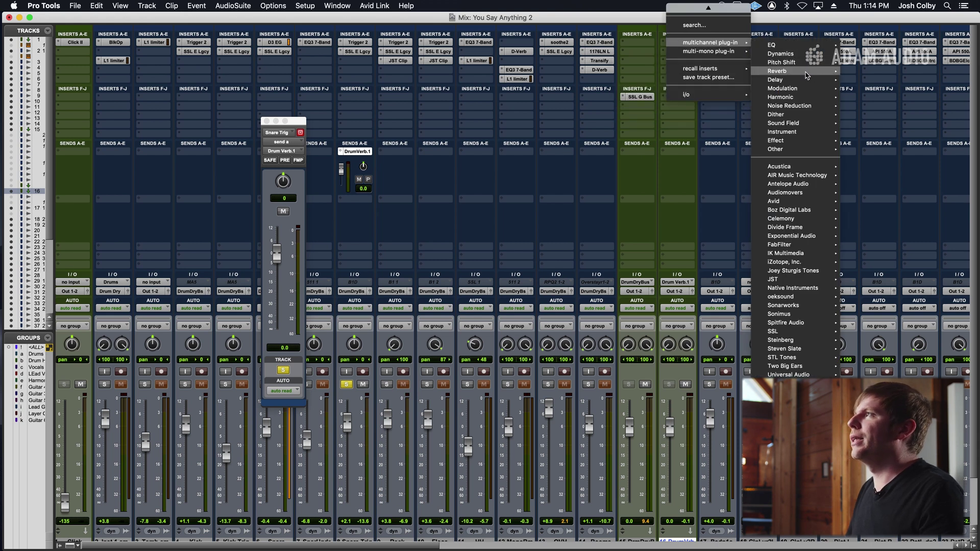
{"action": "mouse_move", "coordinate": [830, 74]}
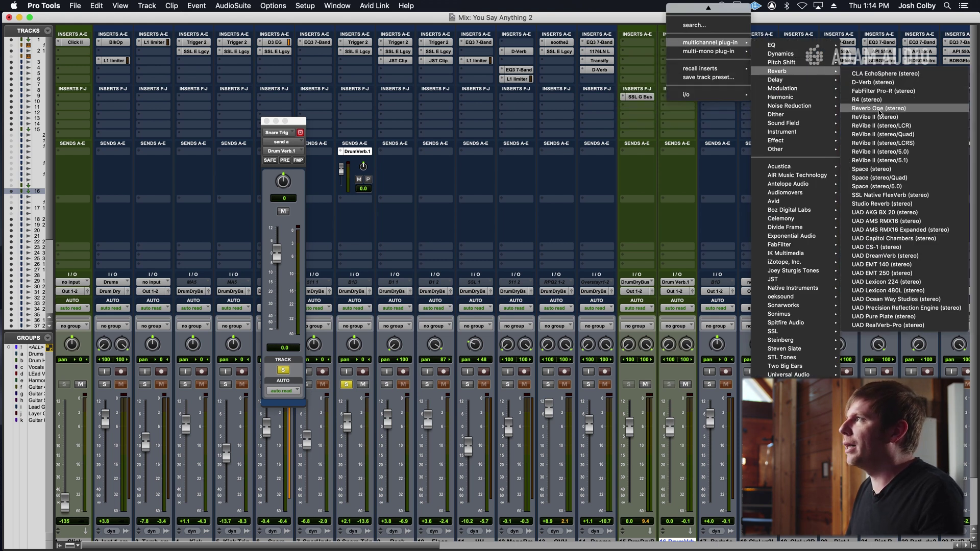
{"action": "left_click", "coordinate": [874, 83]}
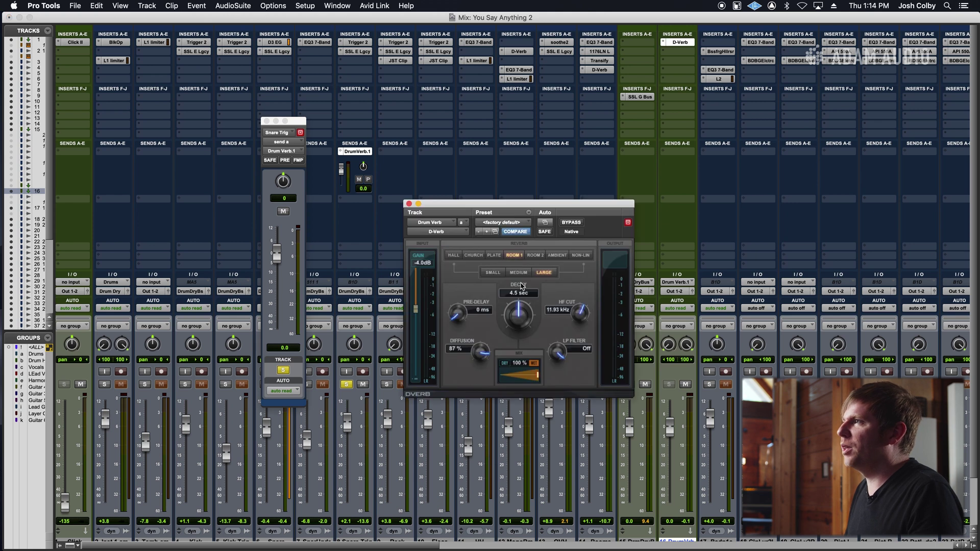
Shorten D-Verb decay to 392 ms, play the mix, and ride the Drum Verb return from +6.2 dB to far down.
{"action": "left_click_drag", "start_coordinate": [509, 318], "coordinate": [509, 338]}
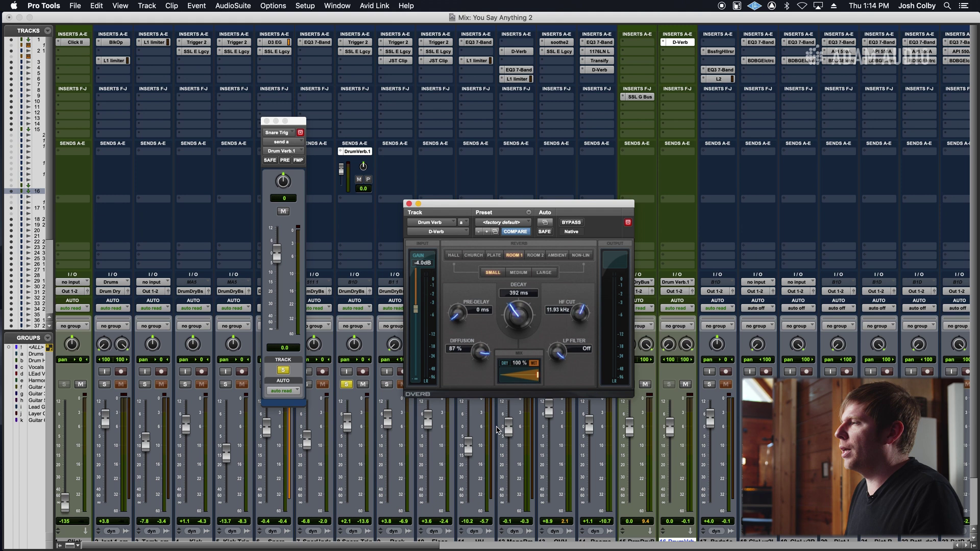
{"action": "key", "text": "space"}
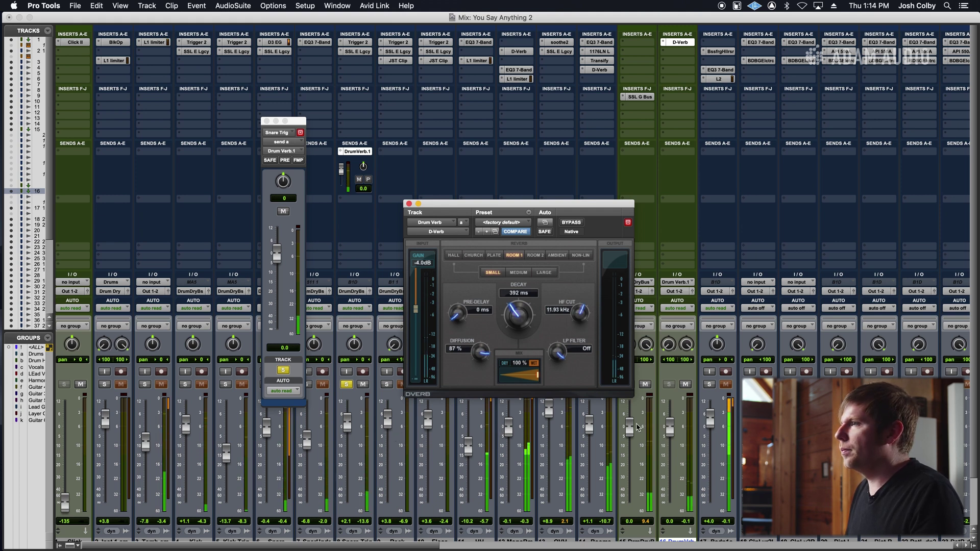
{"action": "left_click", "coordinate": [673, 425]}
{"action": "left_click_drag", "start_coordinate": [673, 425], "coordinate": [673, 418]}
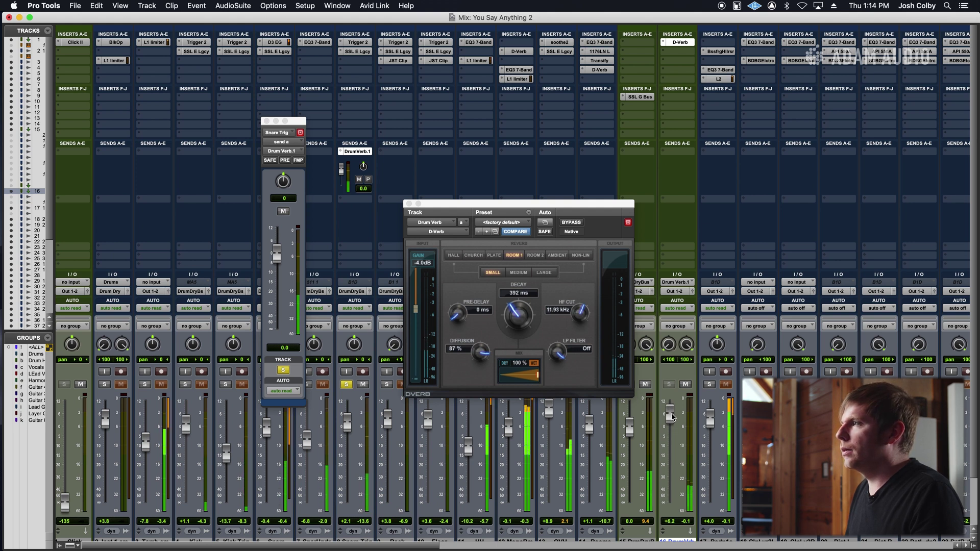
{"action": "left_click_drag", "start_coordinate": [673, 417], "coordinate": [672, 430]}
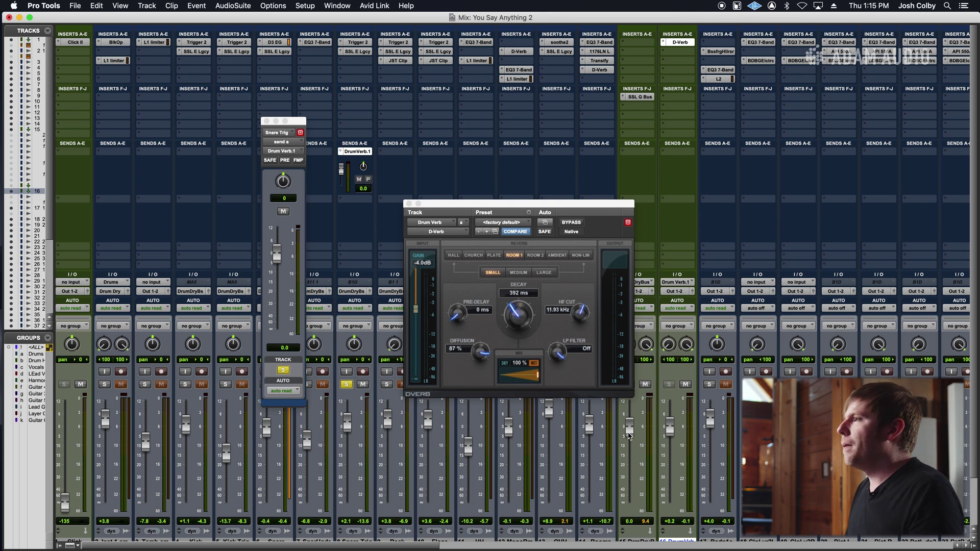
{"action": "mouse_move", "coordinate": [672, 428]}
{"action": "left_mouse_down"}
{"action": "mouse_move", "coordinate": [672, 409]}
{"action": "mouse_move", "coordinate": [669, 473]}
{"action": "mouse_move", "coordinate": [671, 415]}
{"action": "mouse_move", "coordinate": [672, 428]}
{"action": "left_mouse_up"}
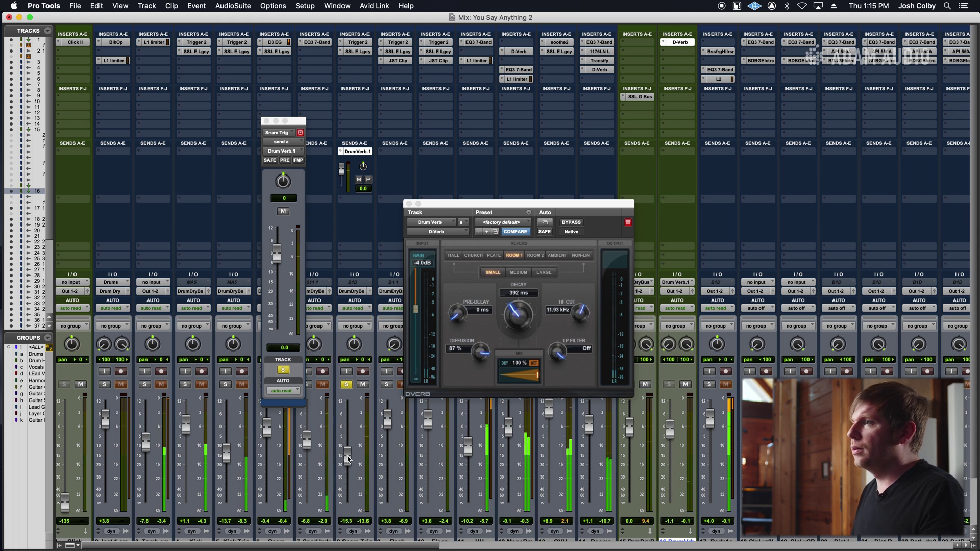
Pull the Snare Trig channel fader down during playback.
{"action": "left_click_drag", "start_coordinate": [348, 459], "coordinate": [347, 471]}
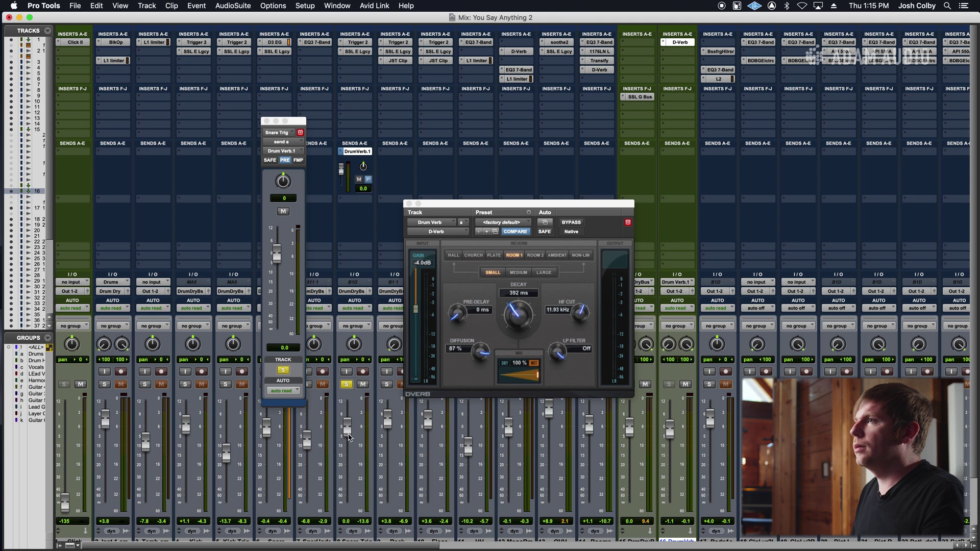
Push the pre-fader snare reverb send to +12 dB, then drop it to about -52.6 dB.
{"action": "left_click_drag", "start_coordinate": [275, 261], "coordinate": [274, 210]}
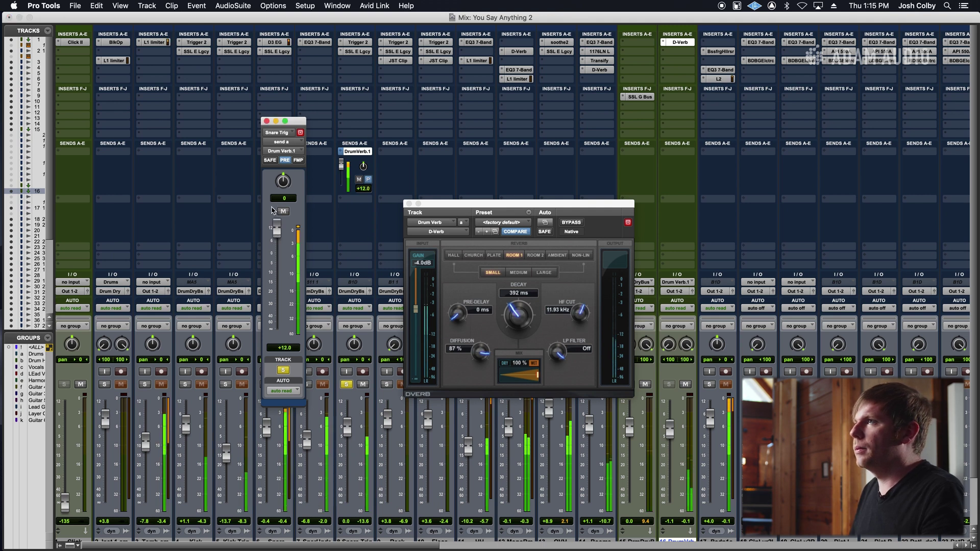
{"action": "left_click_drag", "start_coordinate": [273, 210], "coordinate": [275, 332]}
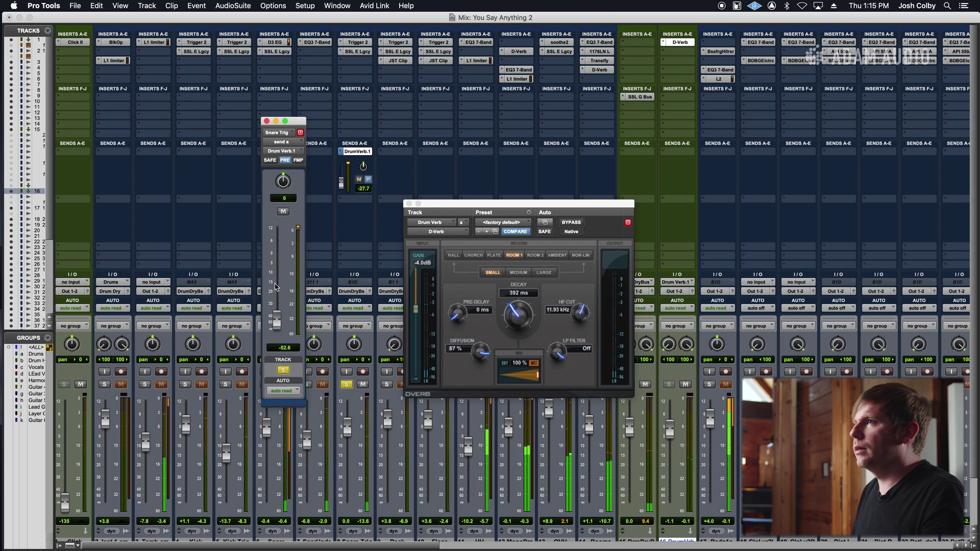